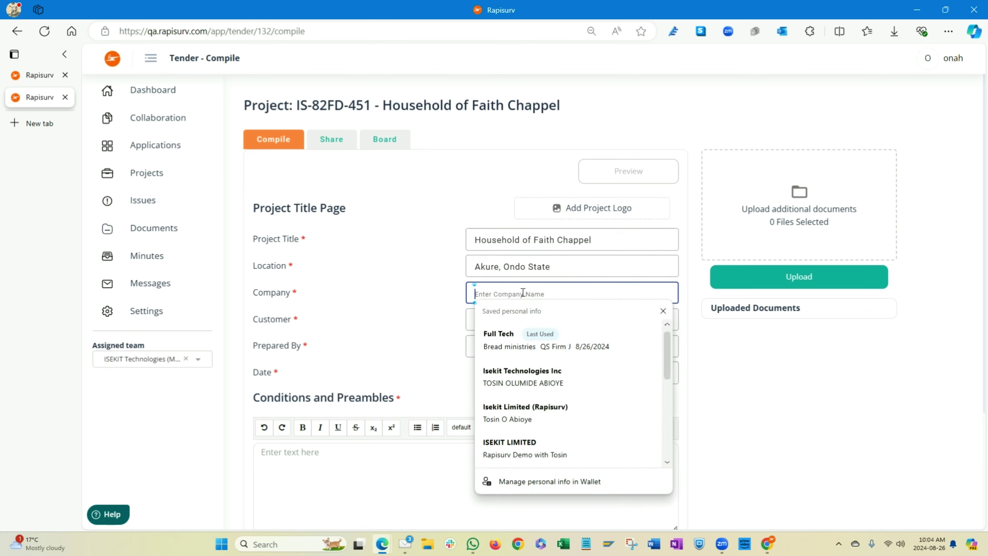
# Step: Fill in the title page with company PMO Limited, customer Bread of Life Ministries and prepared by QS Firm
pyautogui.click(596, 294)
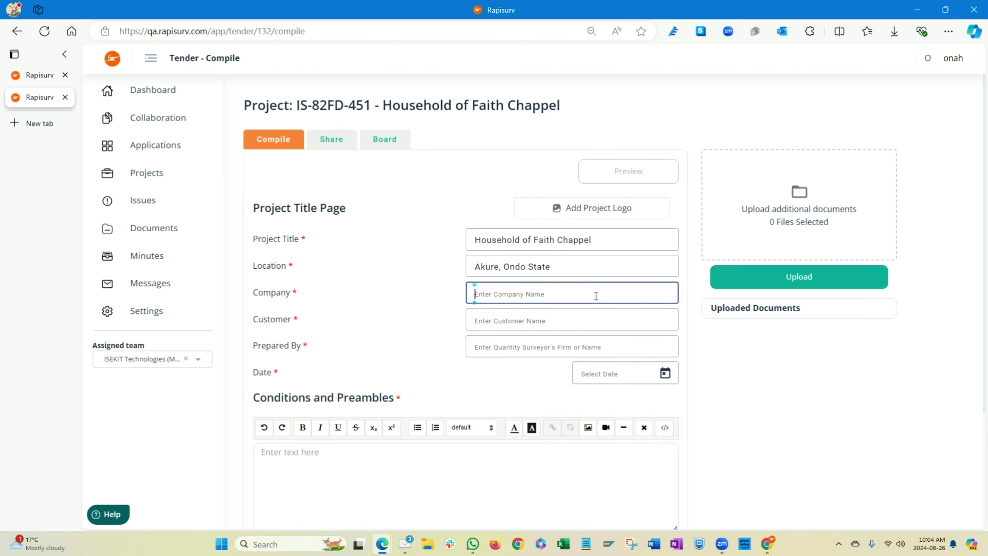
pyautogui.write('PMO Limited')
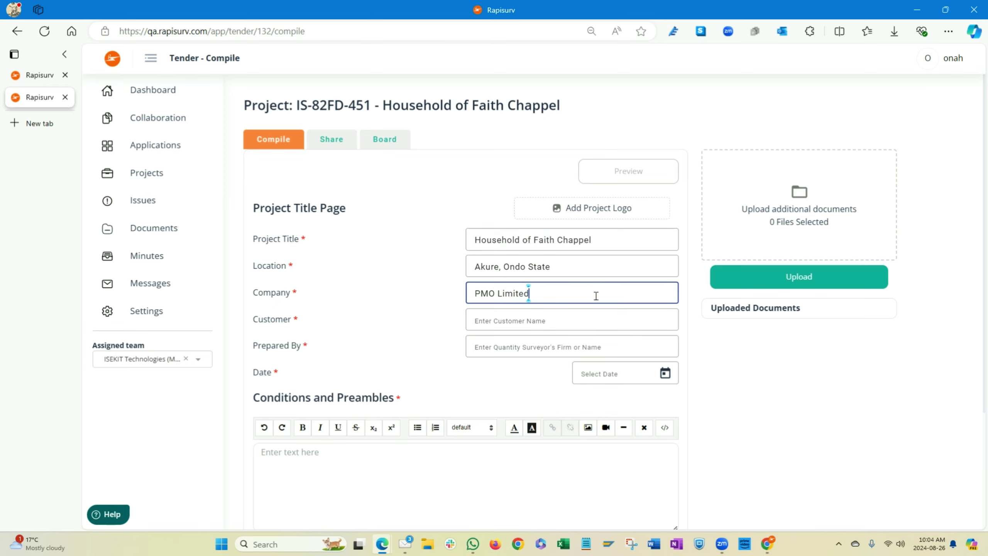
pyautogui.click(575, 317)
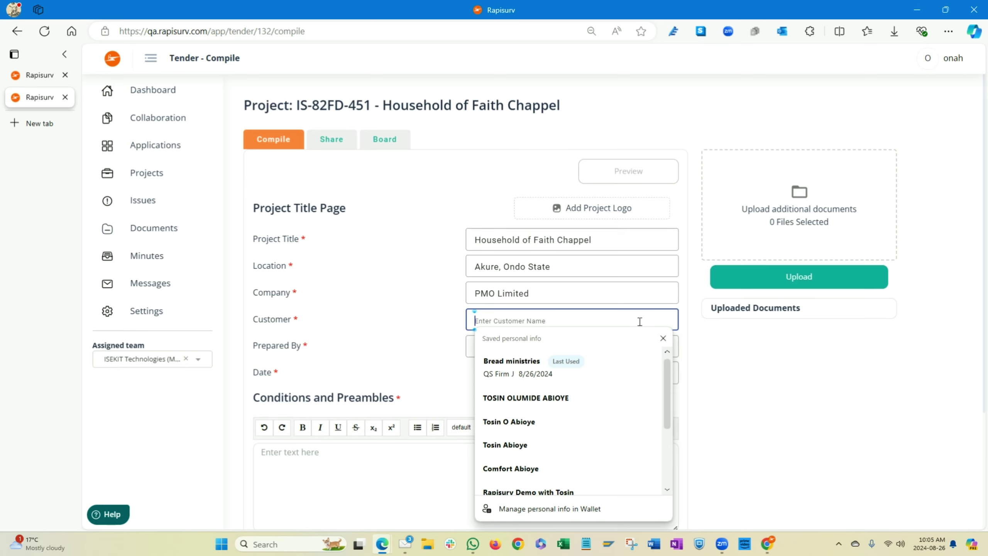
pyautogui.write('Bread of')
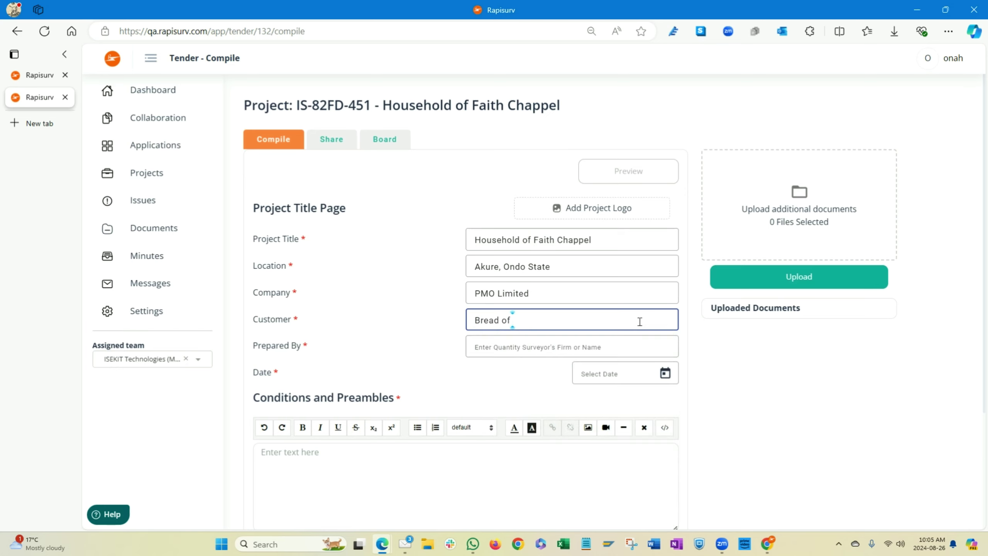
pyautogui.write(' Life Ministries')
pyautogui.click(592, 344)
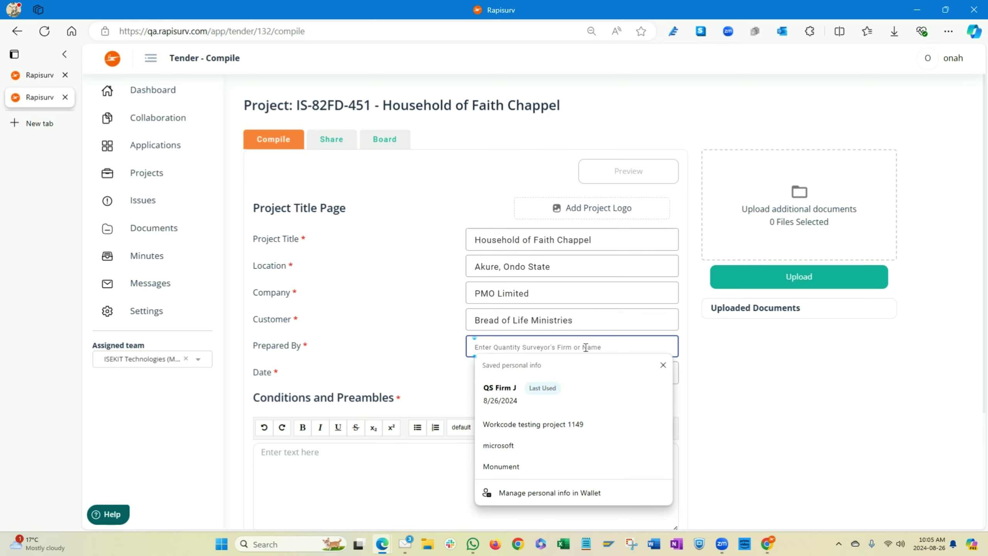
pyautogui.write('QS Fir')
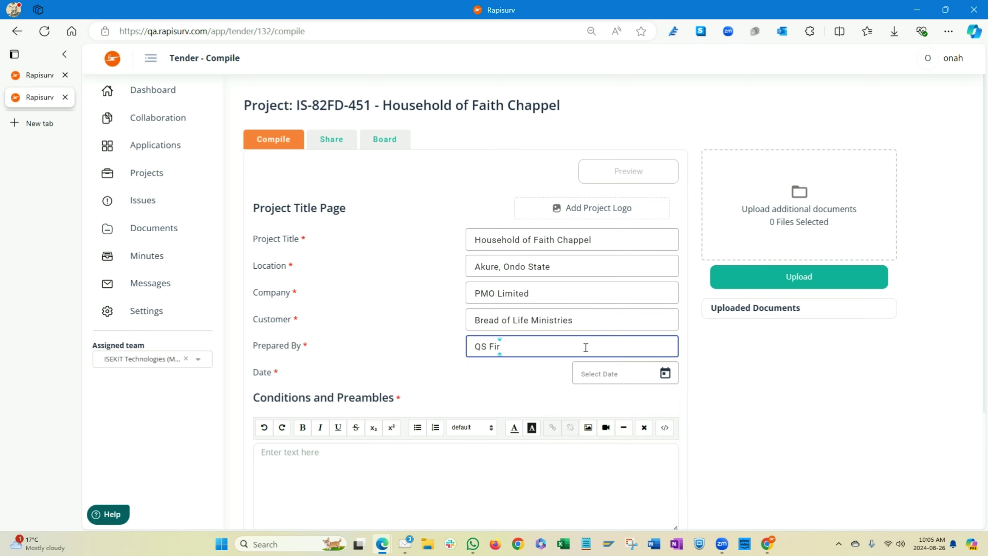
pyautogui.write('m')
# Step: Set the title page date to 8/26/2024 and add the round blue "i" image as the project logo
pyautogui.click(665, 373)
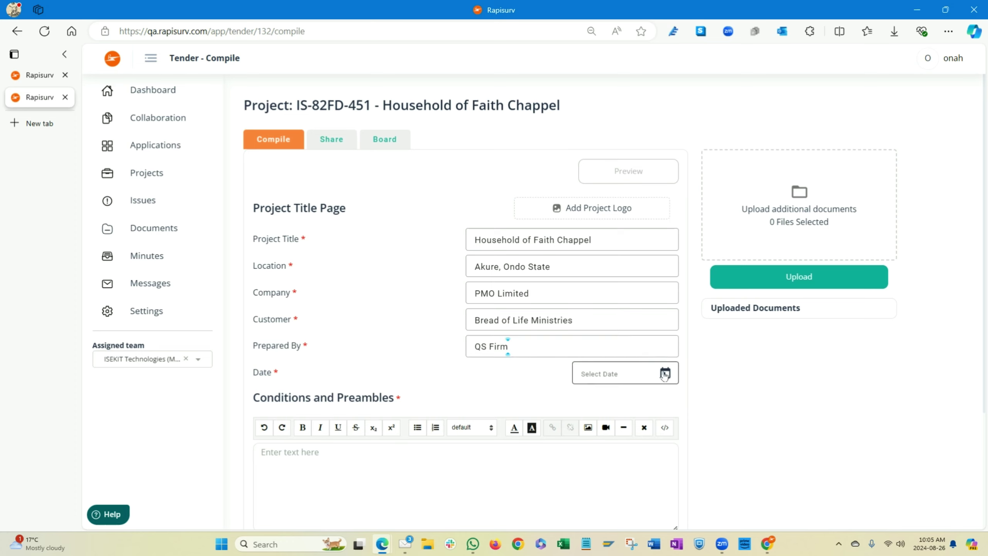
pyautogui.click(610, 327)
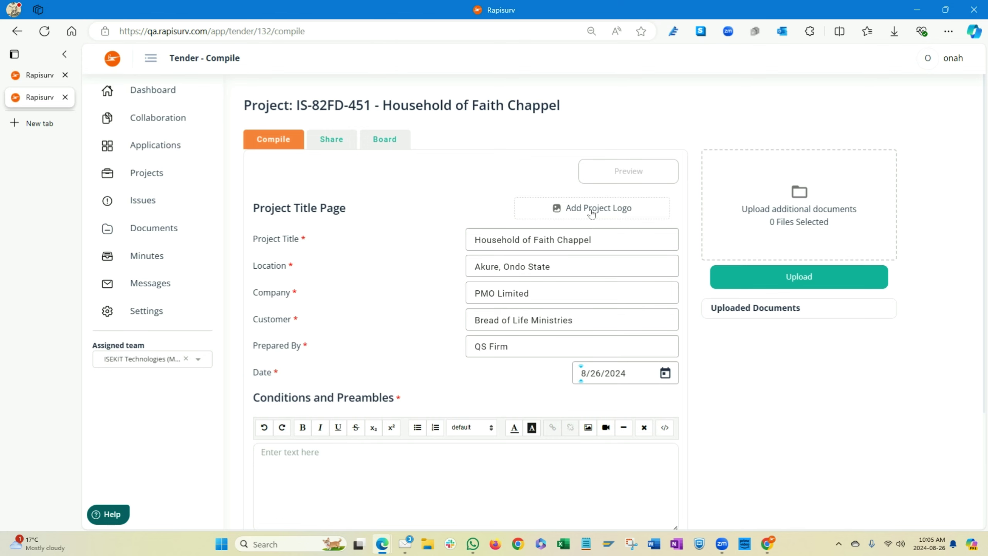
pyautogui.click(591, 209)
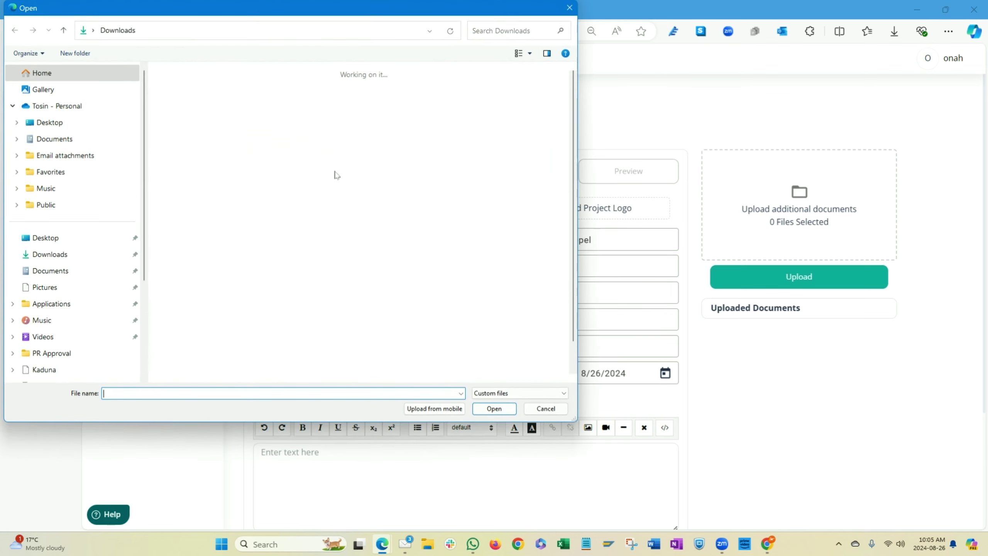
pyautogui.moveTo(198, 8); pyautogui.dragTo(987, 18)
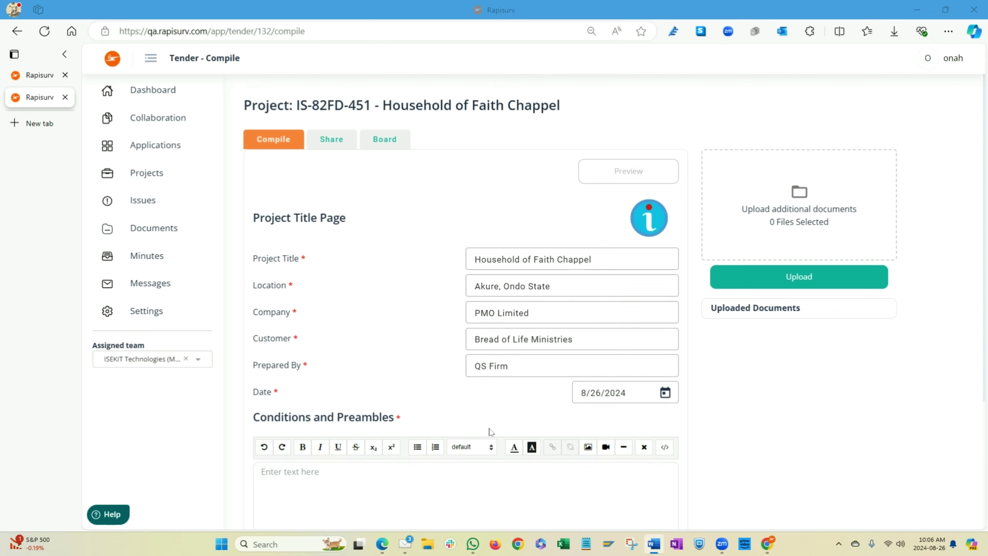
# Step: Fill in Conditions and Preambles with the prepared multi-paragraph text copied from the Word document
pyautogui.scroll(-3, 490, 431)
pyautogui.click(421, 374)
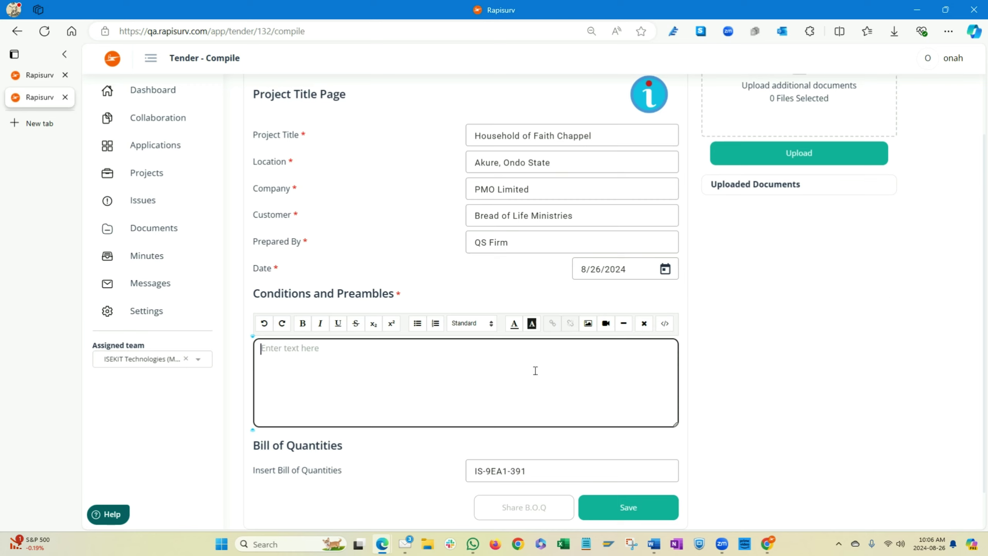
pyautogui.hotkey('alt', 'Tab')
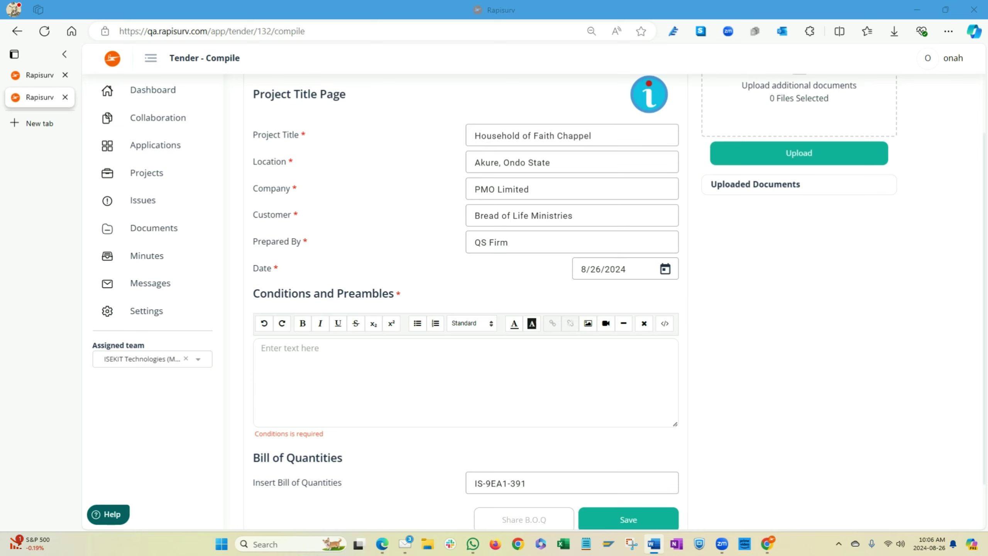
pyautogui.click(367, 390)
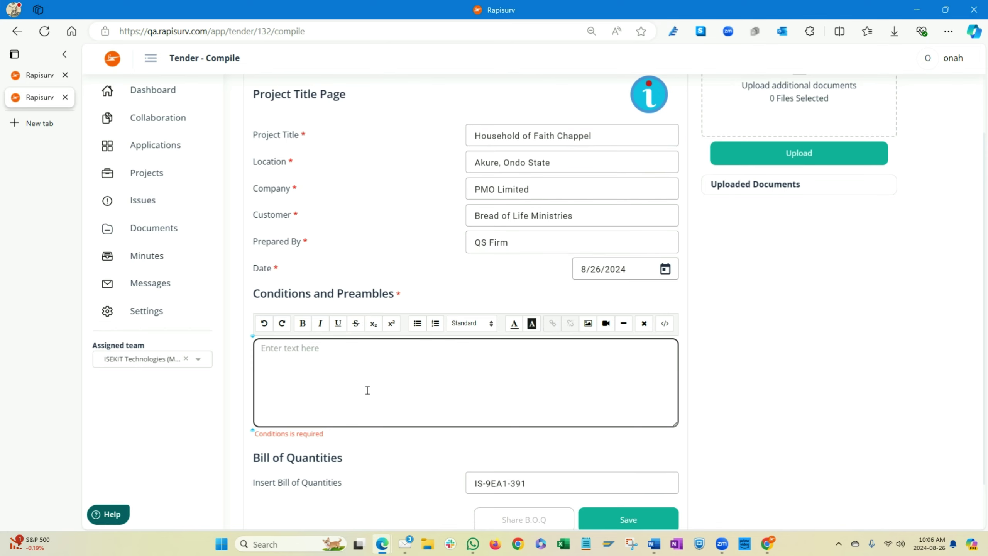
pyautogui.write('The enhanced delivery of projects has a key impact on the government, communities, and citizens. In many instances, construction projects help shape the public perception of the government because people see and experience physical projects. We bring superior value to support the state government with our "All processes. All teams. One system" solution. Rapisurv provides one source of truth for all teams internally and externally, and it can be deployed across many agencies and ministries to provide deep collaborative capabilities with controlled visibility to help the central asset management or tracking and monitoring team have visibility and ability to spot issues before they become crisis.')
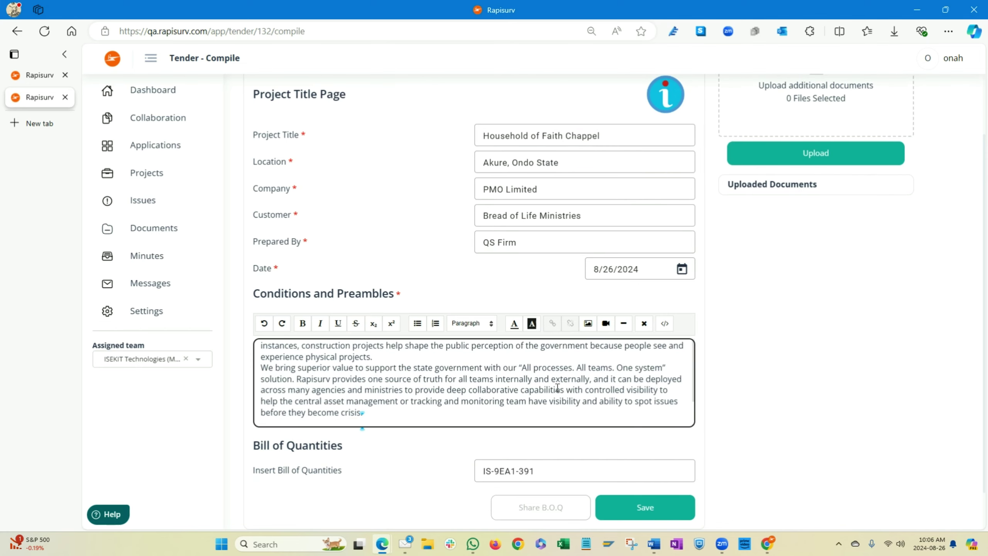
# Step: Insert blank lines in the preamble before the paragraphs starting "We bring superior value", "Isekit Technologies" and "Government operations"
pyautogui.scroll(10, 442, 349)
pyautogui.scroll(-2, 458, 225)
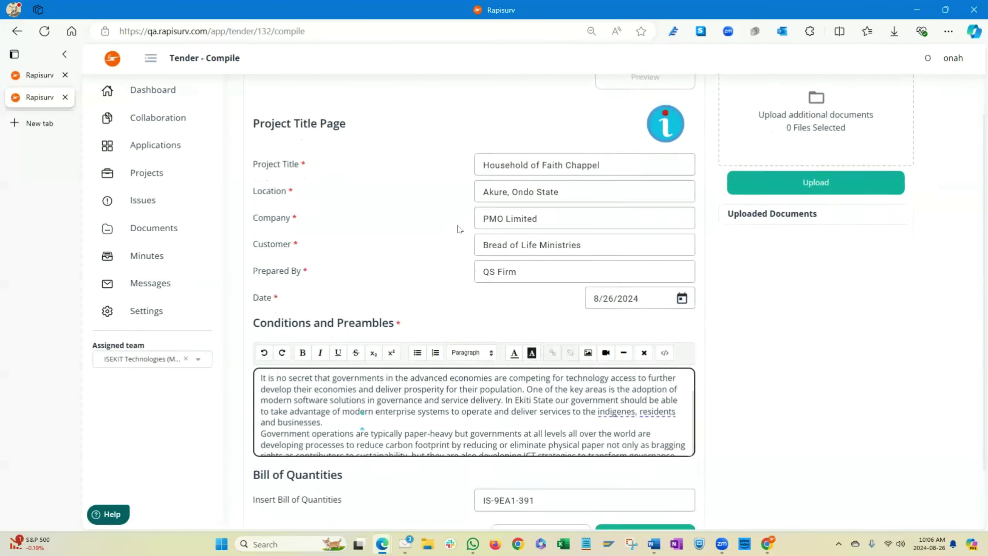
pyautogui.scroll(-2, 459, 230)
pyautogui.scroll(-5, 321, 313)
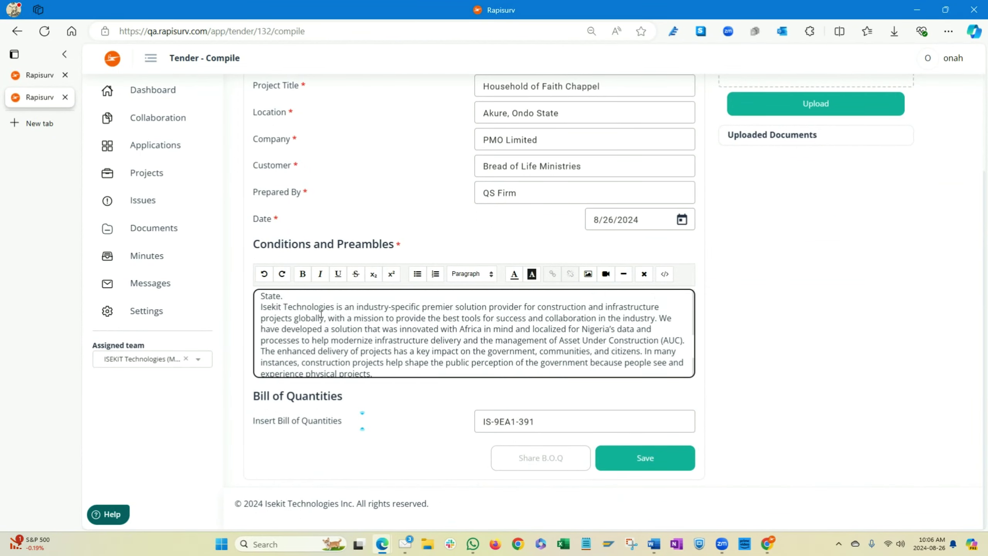
pyautogui.scroll(-3, 321, 314)
pyautogui.click(393, 309)
pyautogui.press('Return')
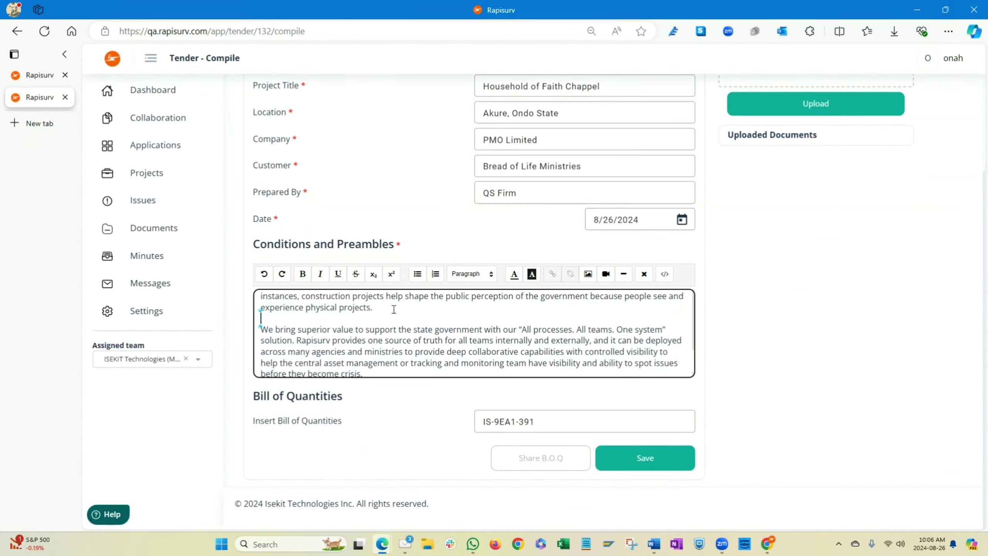
pyautogui.scroll(4, 370, 324)
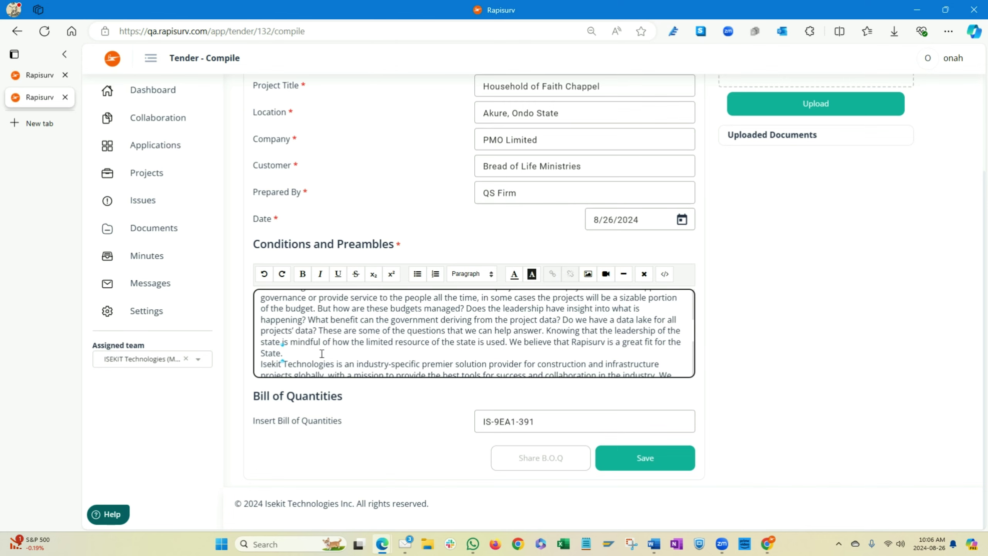
pyautogui.scroll(5, 322, 354)
pyautogui.click(377, 343)
pyautogui.press('Return')
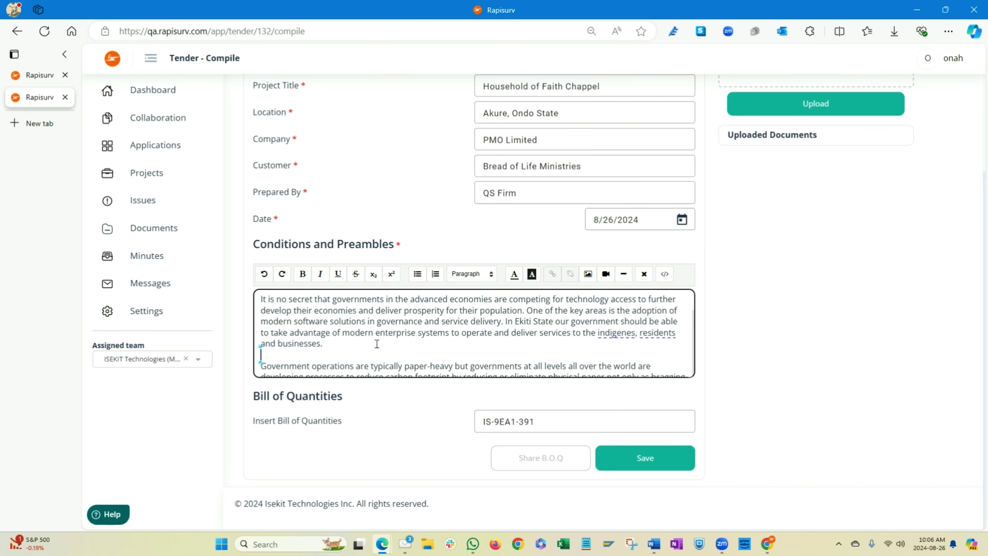
# Step: Save the compiled tender with its preamble and bill of quantities IS-9EA1-391, checking the document before confirming
pyautogui.scroll(-8, 572, 326)
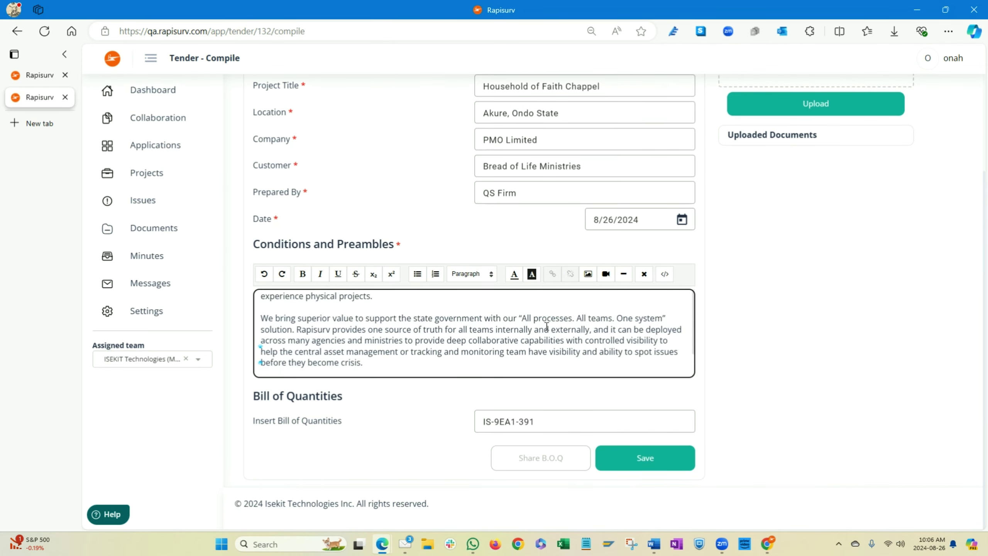
pyautogui.scroll(8, 547, 327)
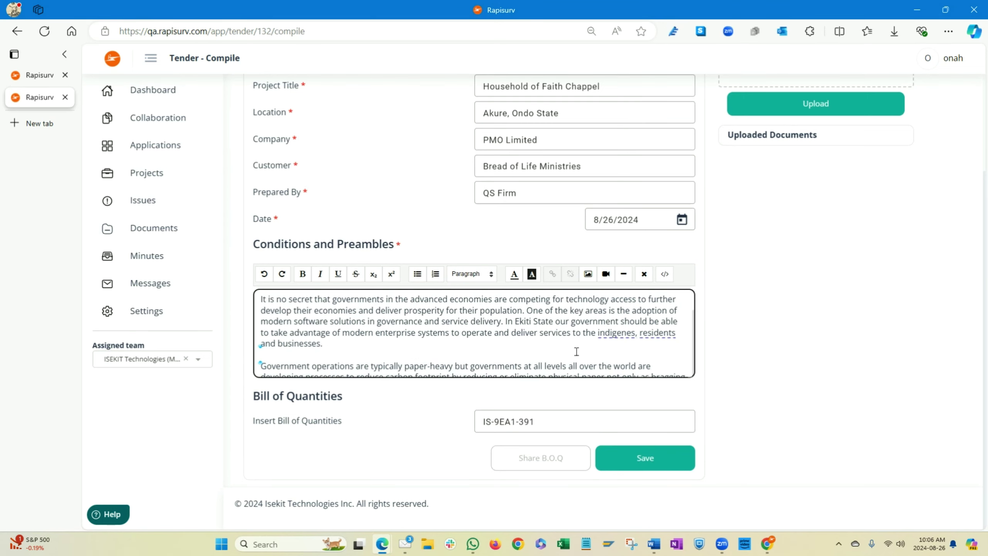
pyautogui.scroll(4, 576, 352)
pyautogui.scroll(-4, 507, 319)
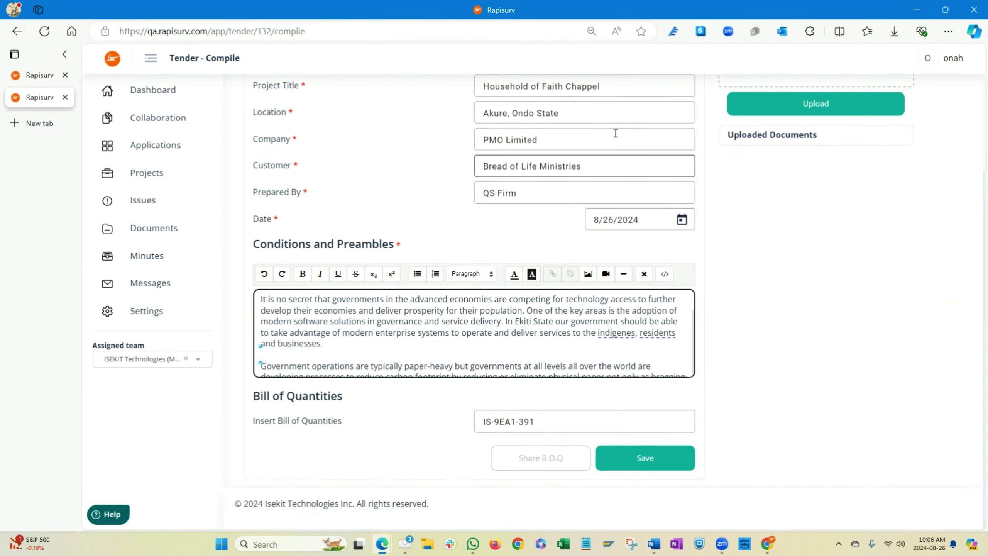
pyautogui.click(598, 358)
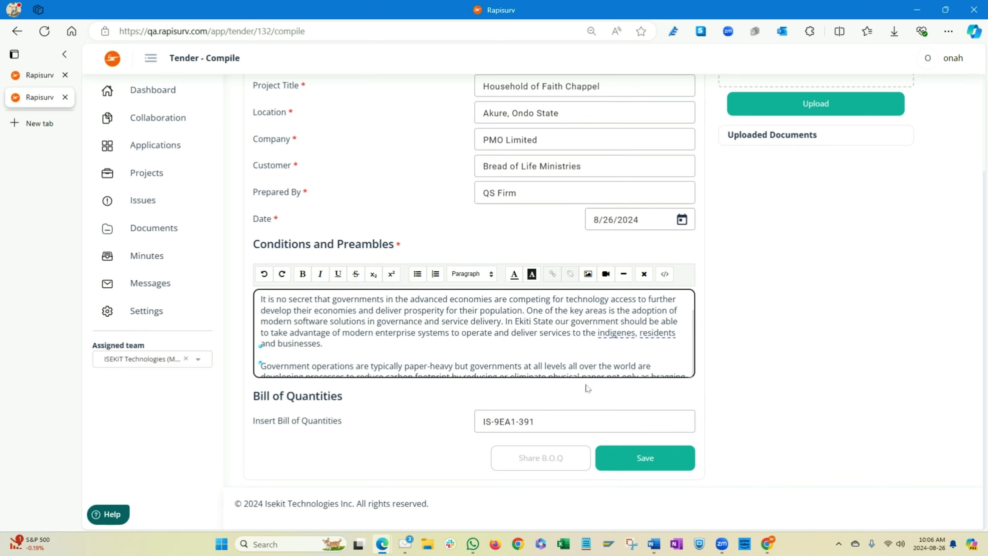
pyautogui.click(599, 412)
pyautogui.click(643, 459)
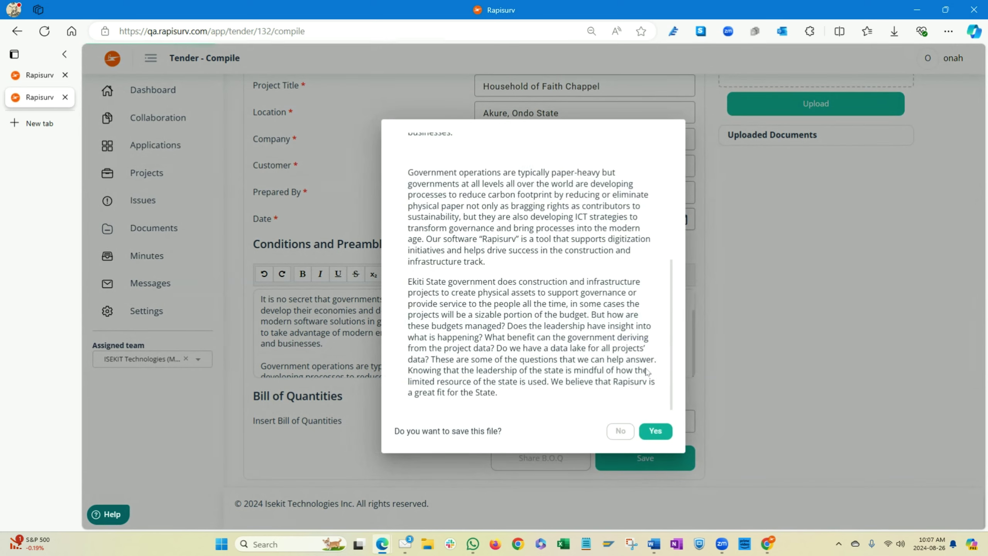
pyautogui.scroll(-5, 647, 371)
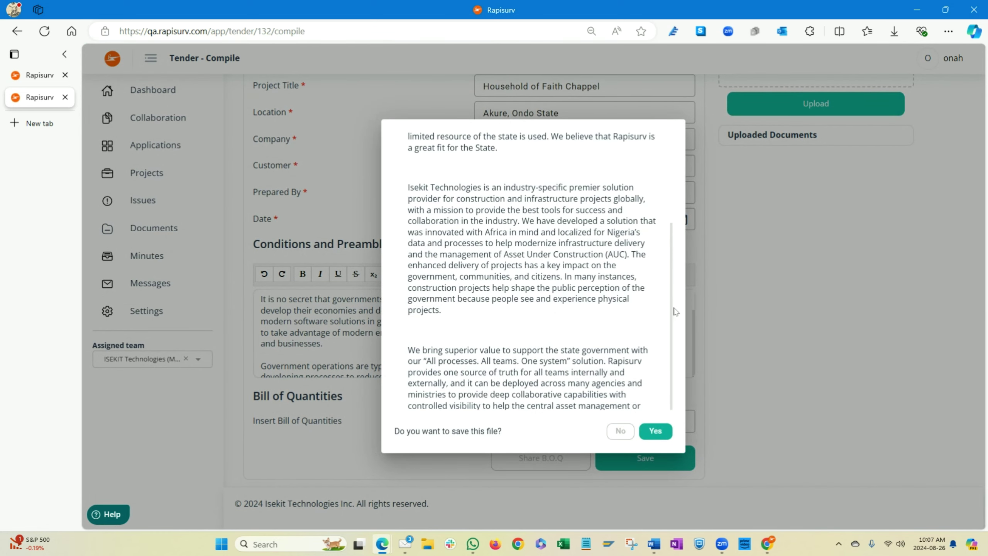
pyautogui.scroll(-5, 677, 313)
pyautogui.scroll(-7, 624, 262)
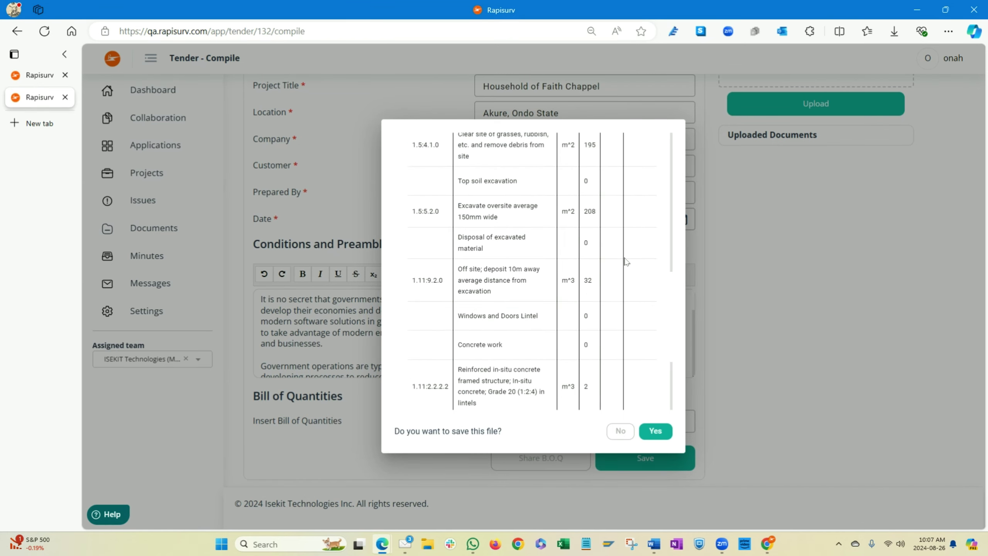
pyautogui.click(655, 431)
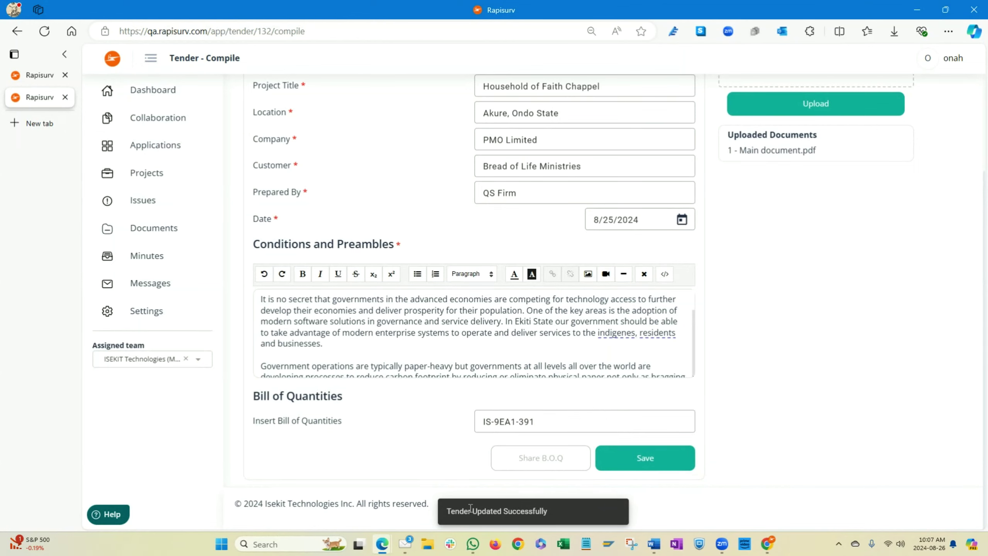
# Step: Preview the saved tender's title page, preamble and Bill of Quantities pages, and close the preview
pyautogui.scroll(5, 631, 233)
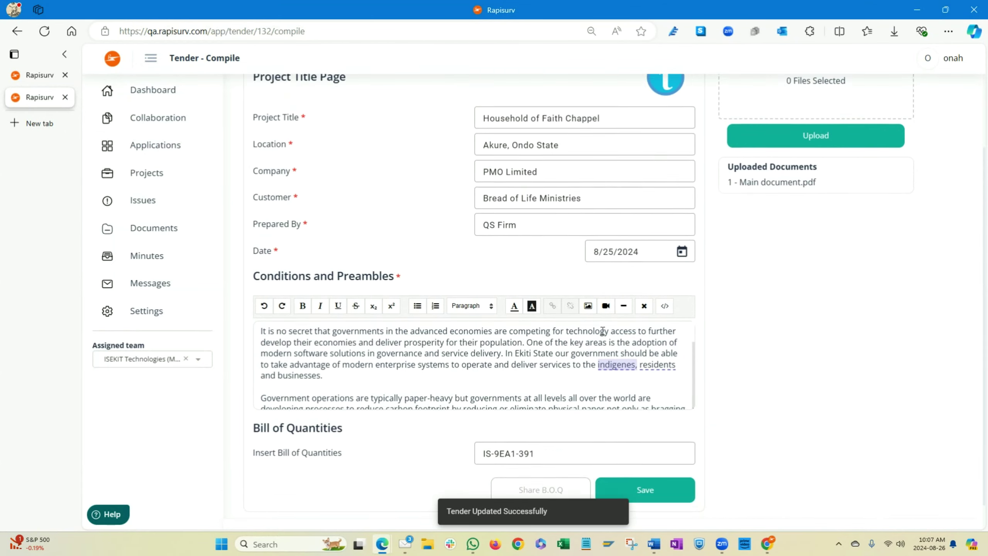
pyautogui.click(646, 176)
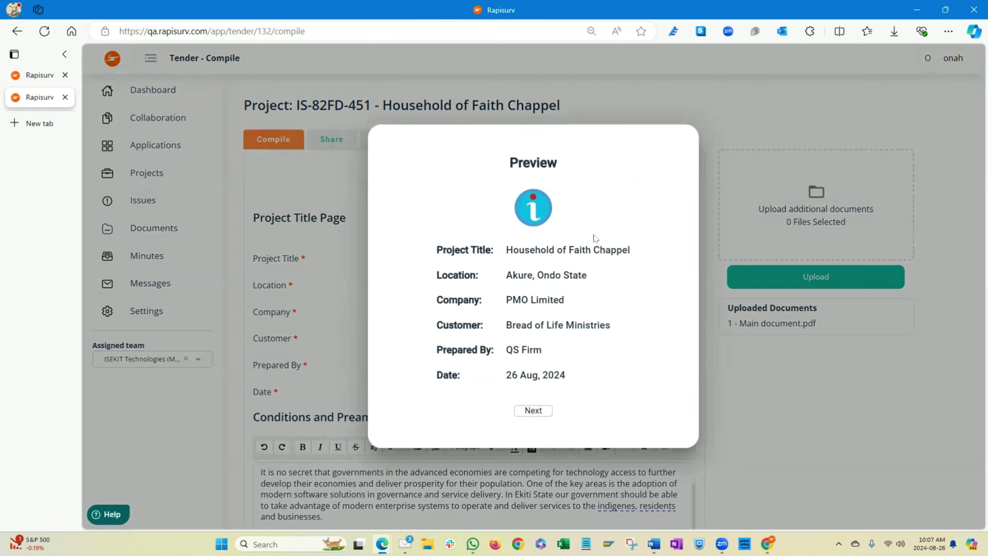
pyautogui.click(533, 411)
pyautogui.click(554, 411)
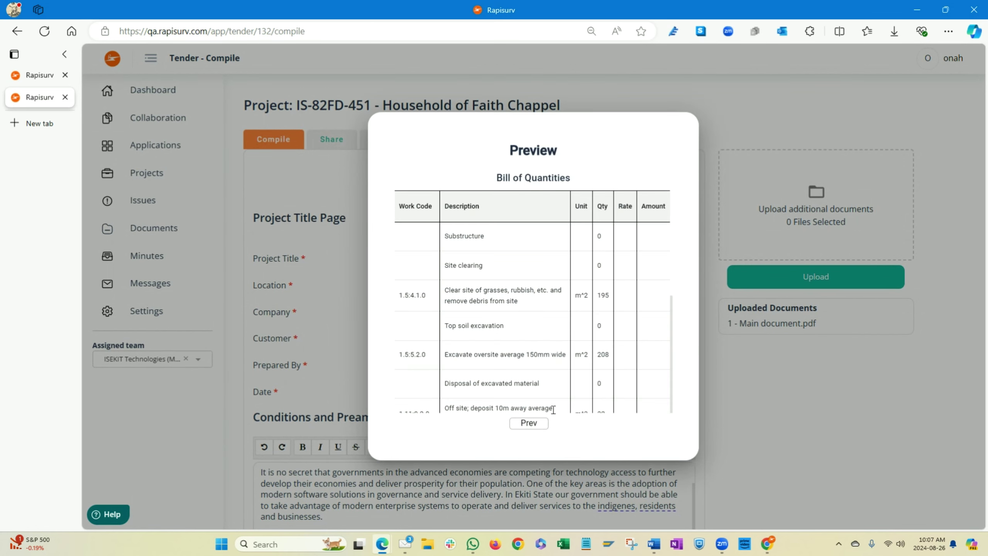
pyautogui.click(542, 424)
pyautogui.click(318, 173)
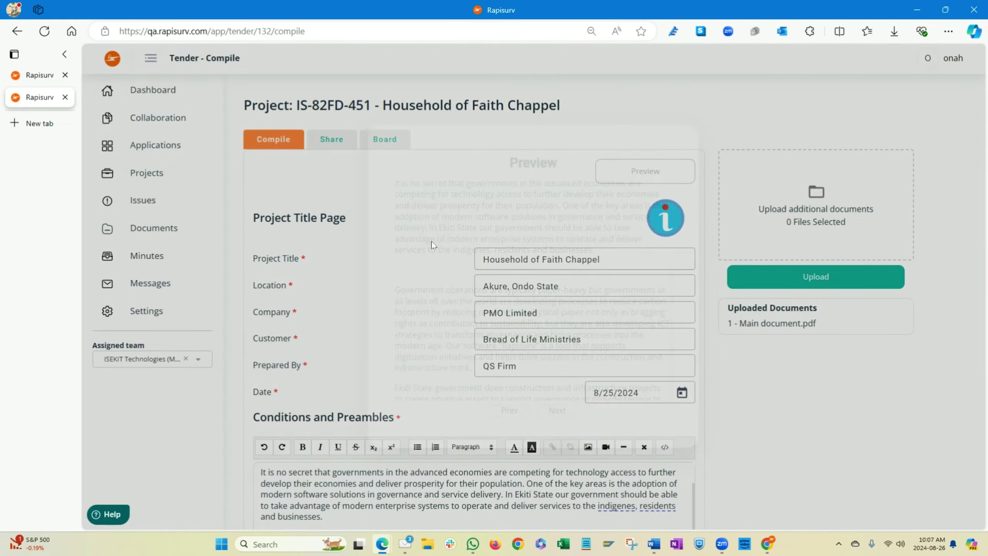
# Step: Share the bill of quantities with a recipient looked up by e-mail, and check the BOQ recipients list
pyautogui.scroll(-4, 452, 308)
pyautogui.scroll(-4, 485, 338)
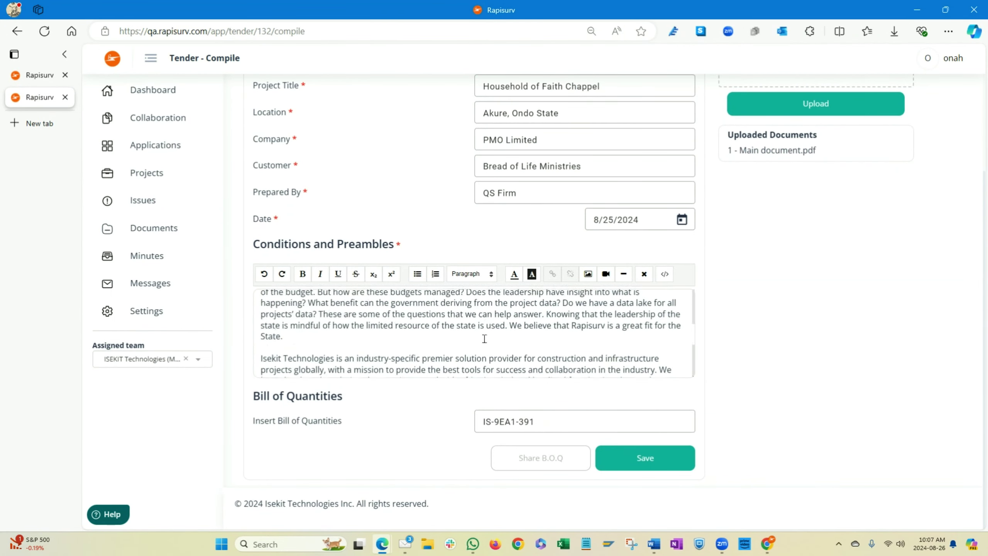
pyautogui.click(527, 463)
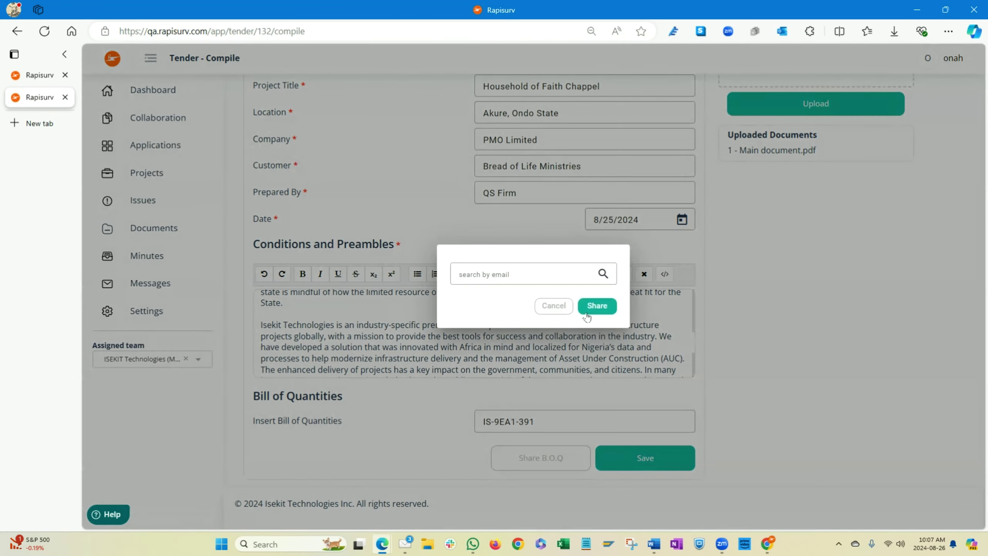
pyautogui.click(584, 275)
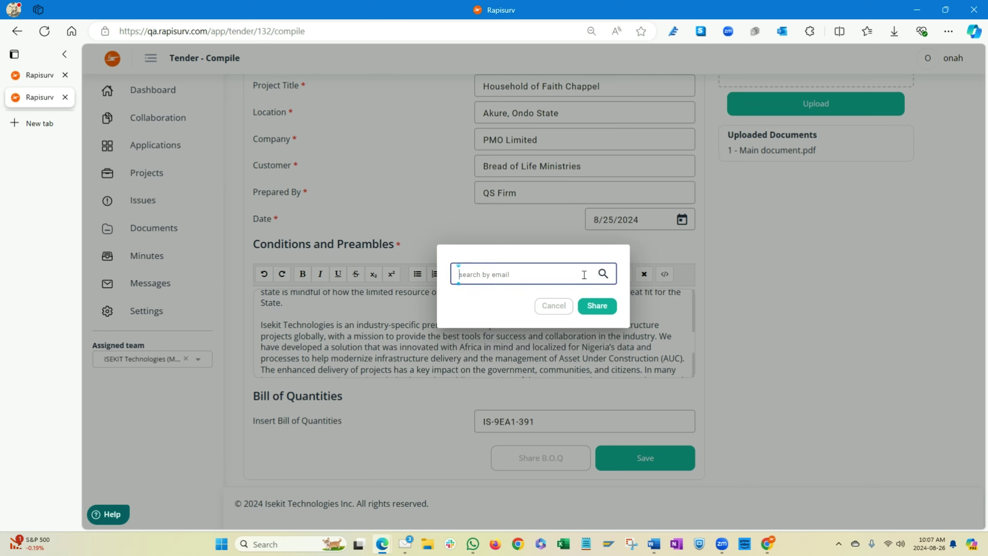
pyautogui.write('toss')
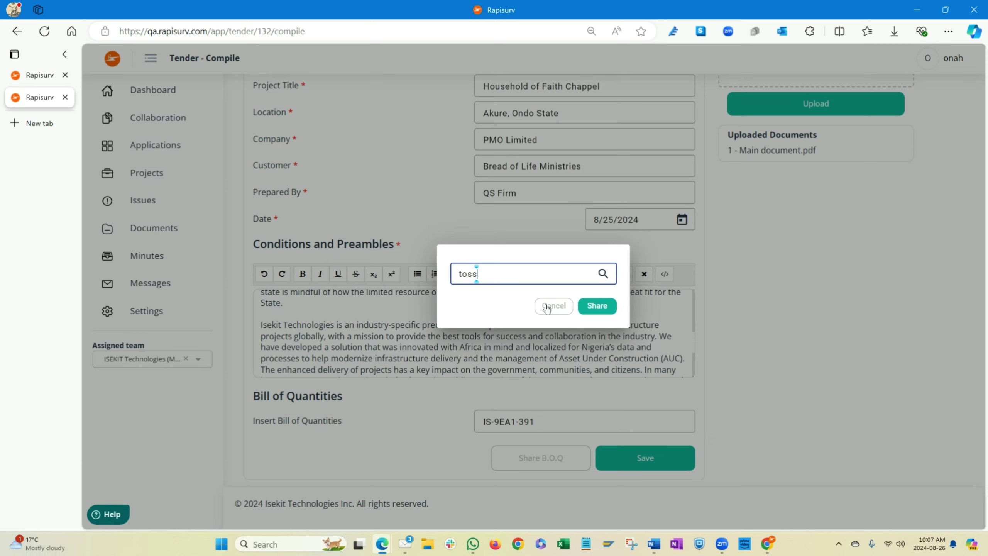
pyautogui.press('BackSpace')
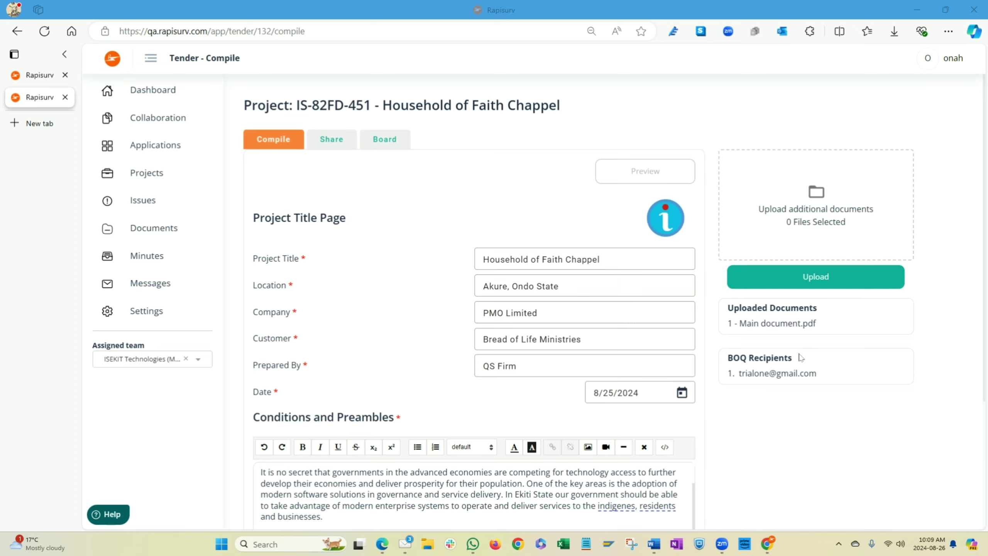
pyautogui.moveTo(820, 374); pyautogui.dragTo(738, 375)
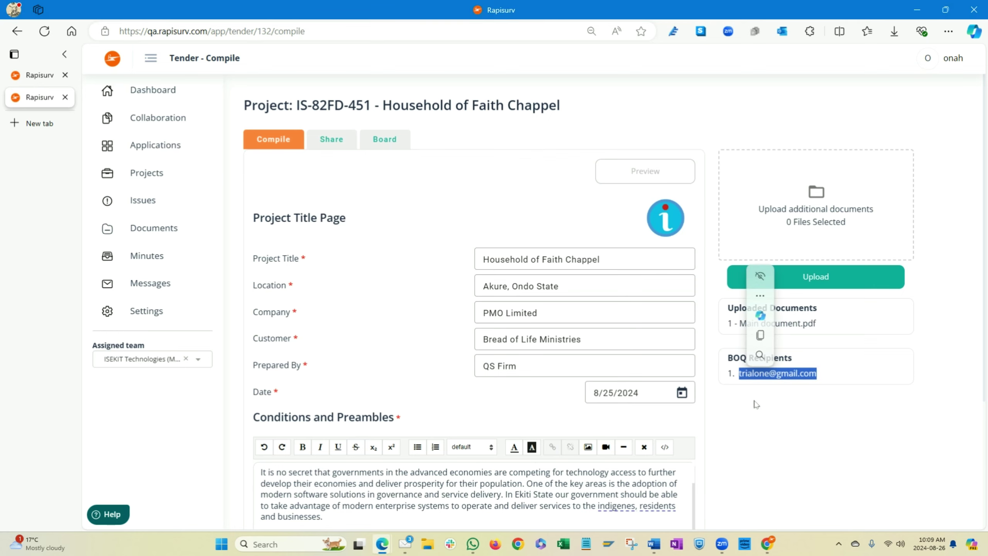
pyautogui.click(805, 412)
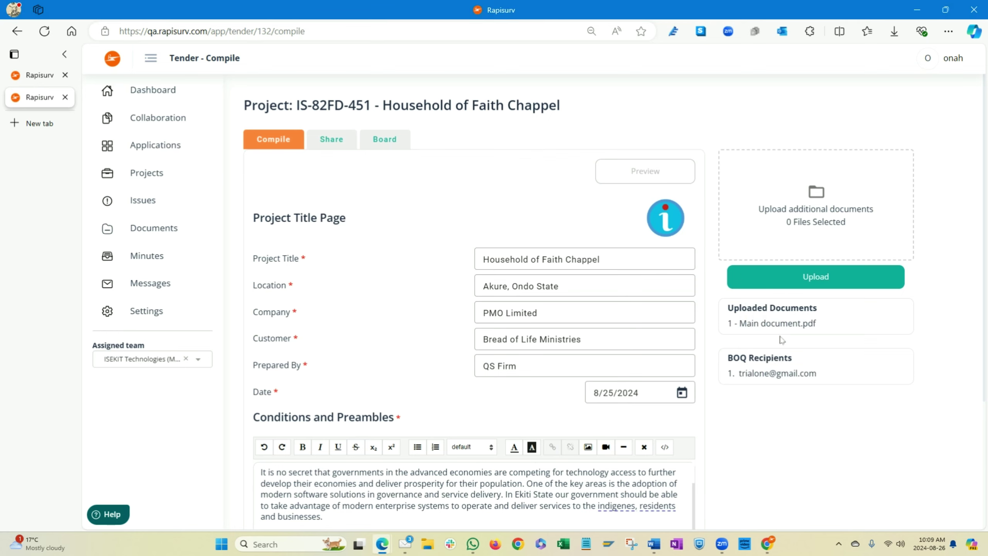
# Step: Review the compiled tender form and preview its title page, preamble and Bill of Quantities pages, closing the preview at the end
pyautogui.scroll(-4, 776, 346)
pyautogui.scroll(3, 771, 344)
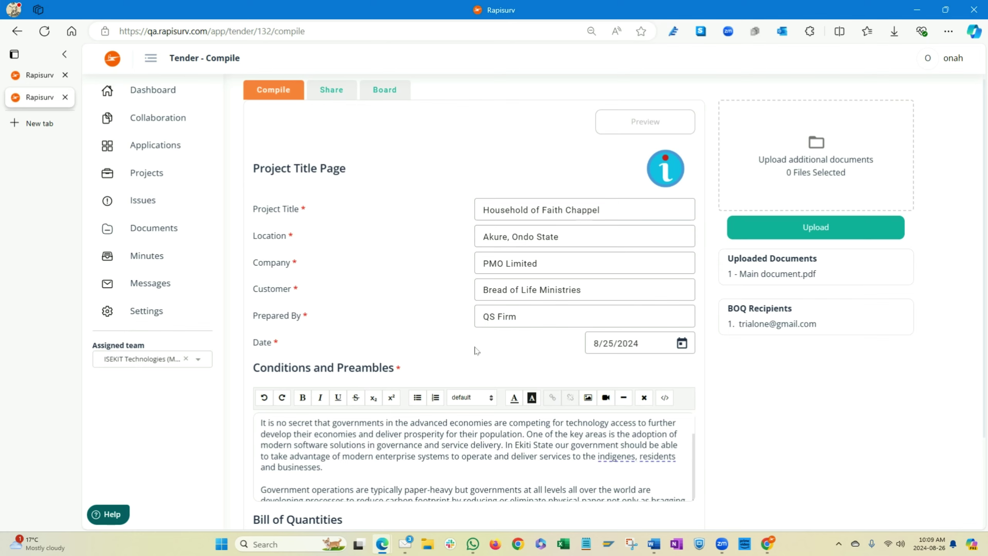
pyautogui.scroll(-2, 477, 353)
pyautogui.scroll(-2, 475, 346)
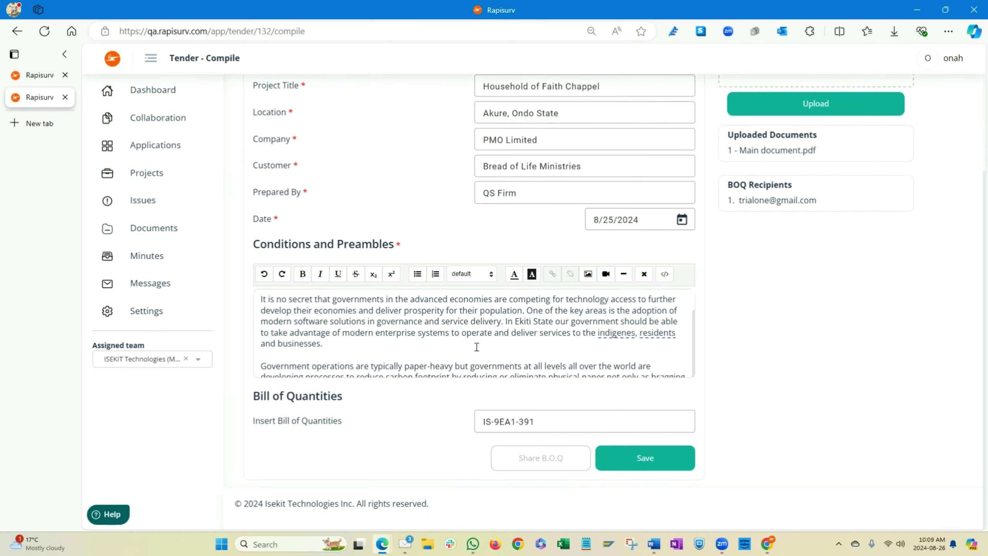
pyautogui.scroll(5, 475, 347)
pyautogui.click(648, 186)
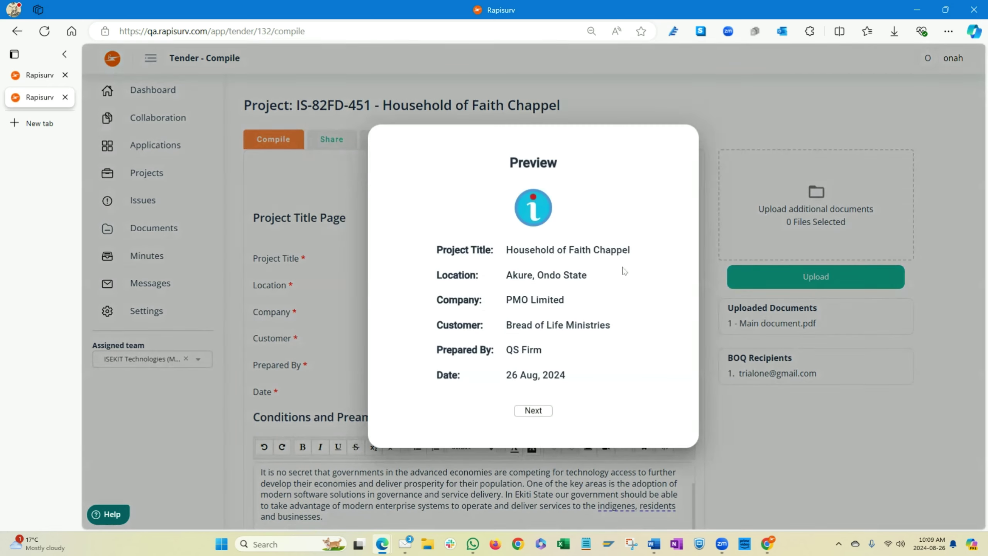
pyautogui.click(531, 415)
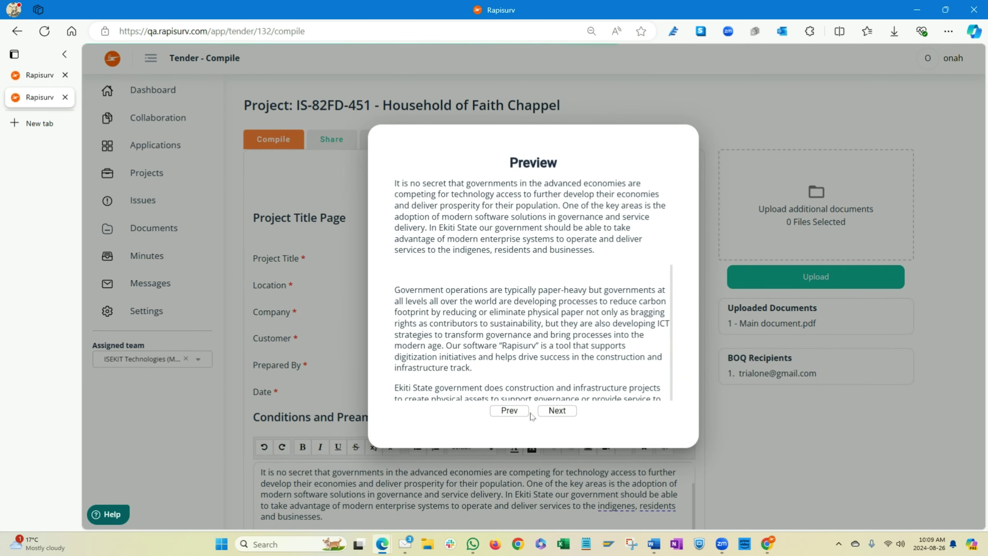
pyautogui.click(558, 411)
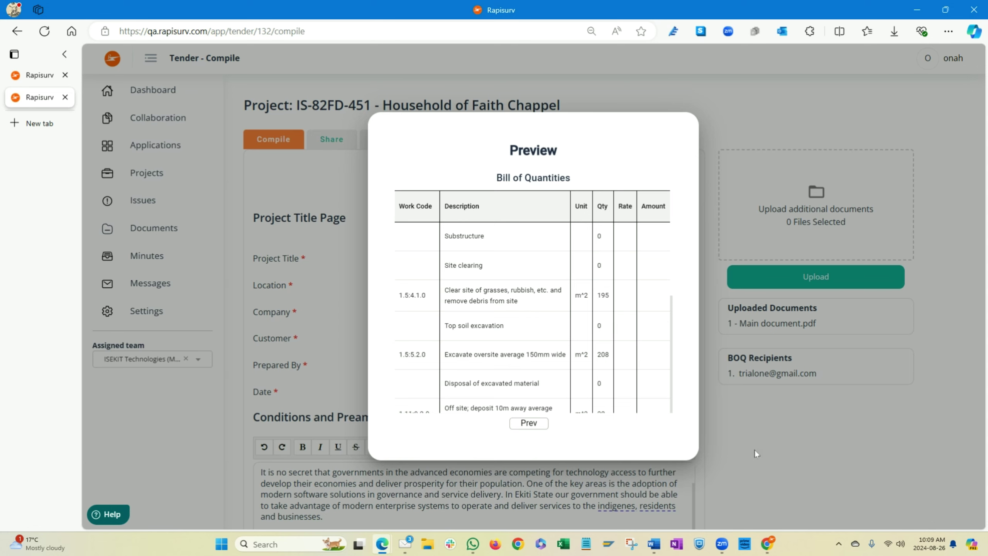
pyautogui.click(742, 433)
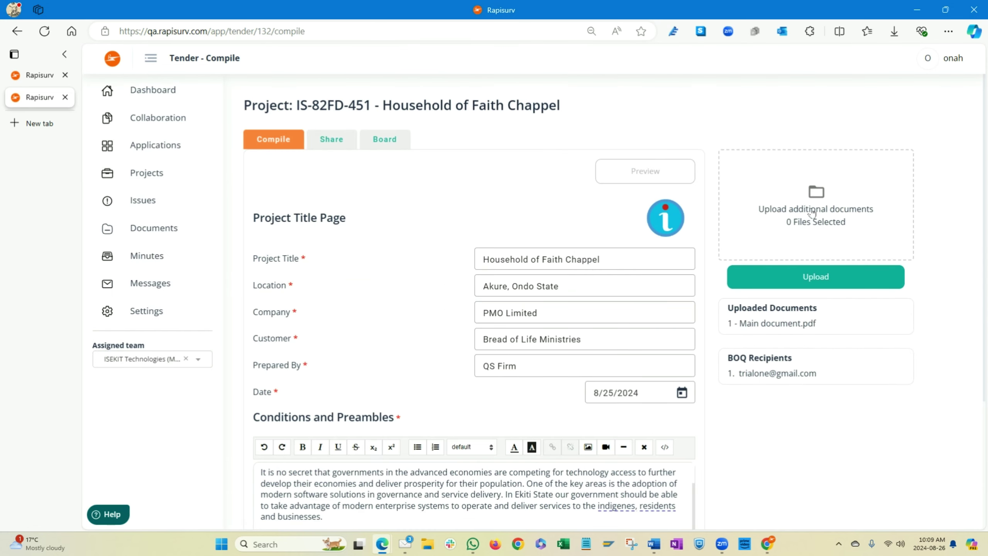
# Step: Upload Specifictions doc.pdf and Test of equipment sheet.pdf as additional tender documents, and check the uploaded documents list
pyautogui.click(812, 197)
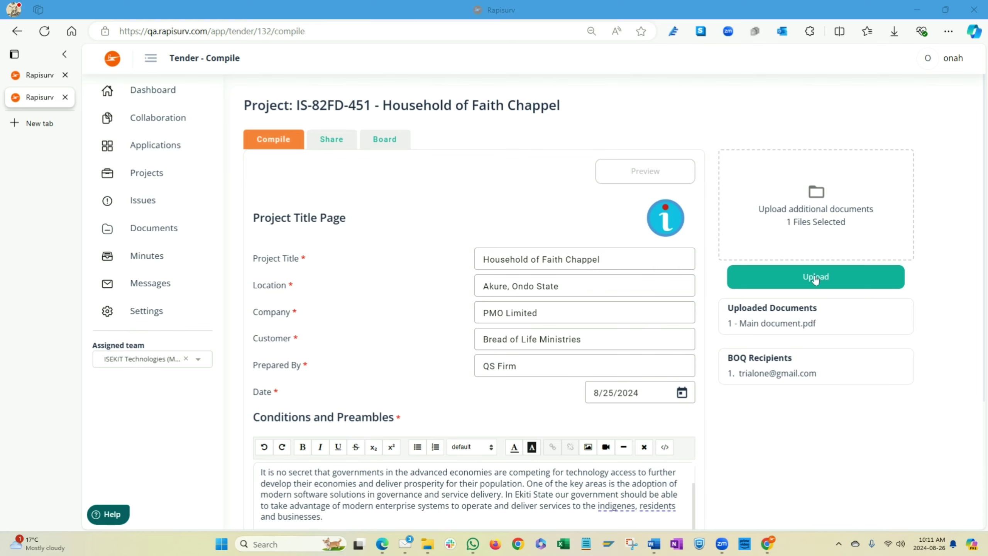
pyautogui.click(816, 278)
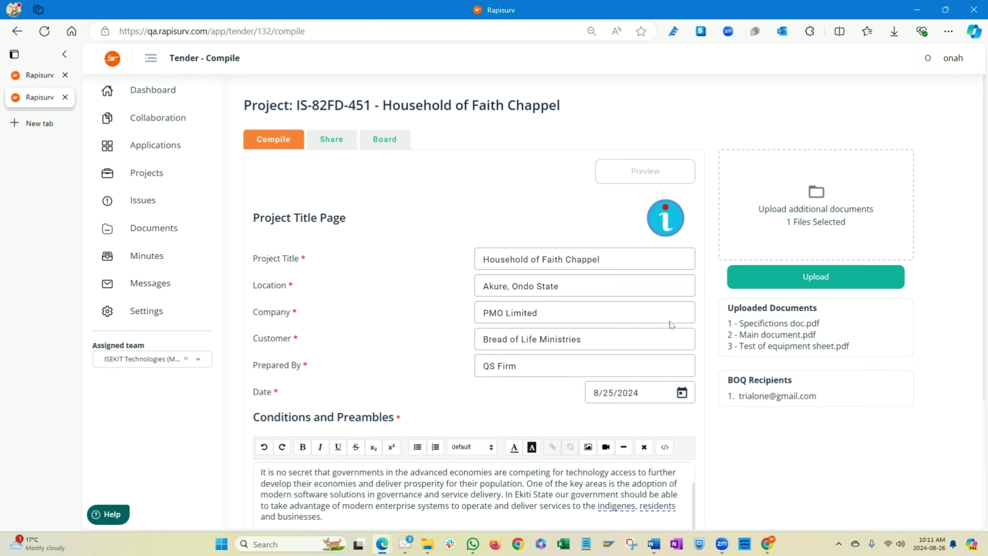
pyautogui.moveTo(817, 334); pyautogui.dragTo(739, 334)
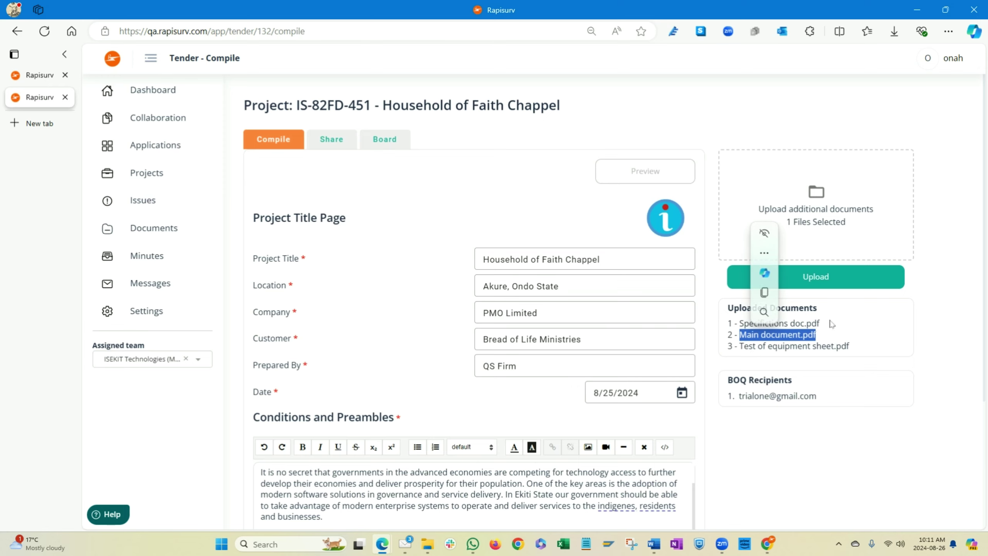
pyautogui.moveTo(821, 323); pyautogui.dragTo(739, 323)
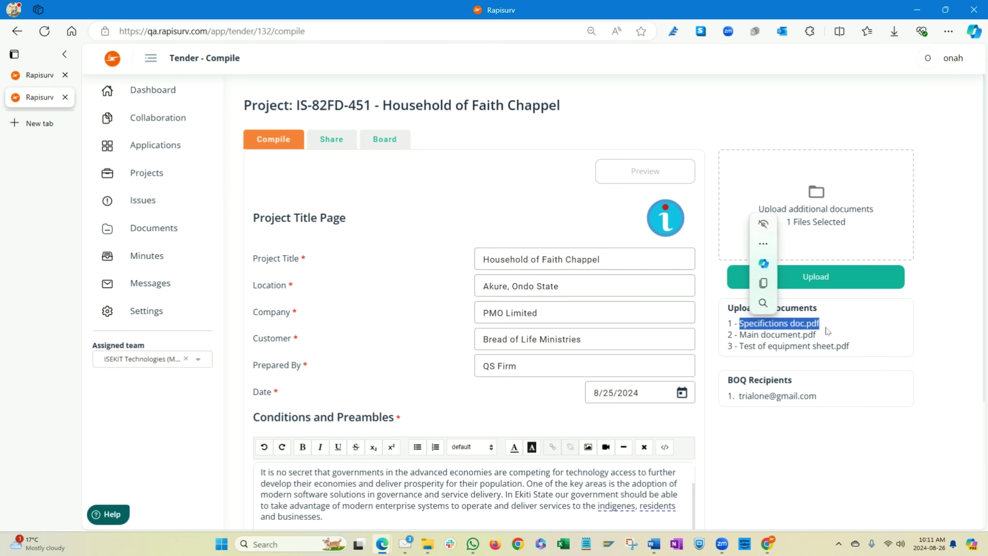
pyautogui.moveTo(851, 346); pyautogui.dragTo(739, 346)
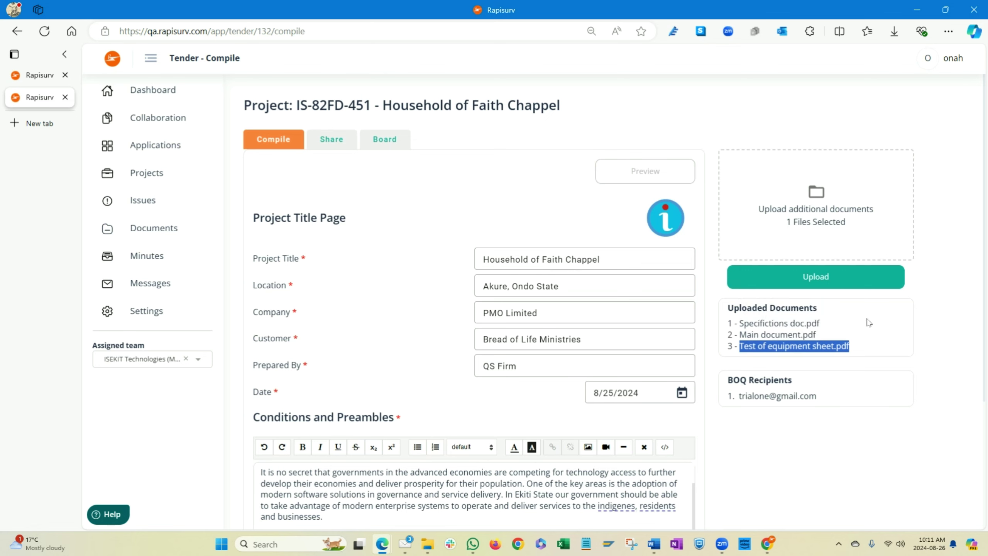
pyautogui.hotkey('alt', 'Tab')
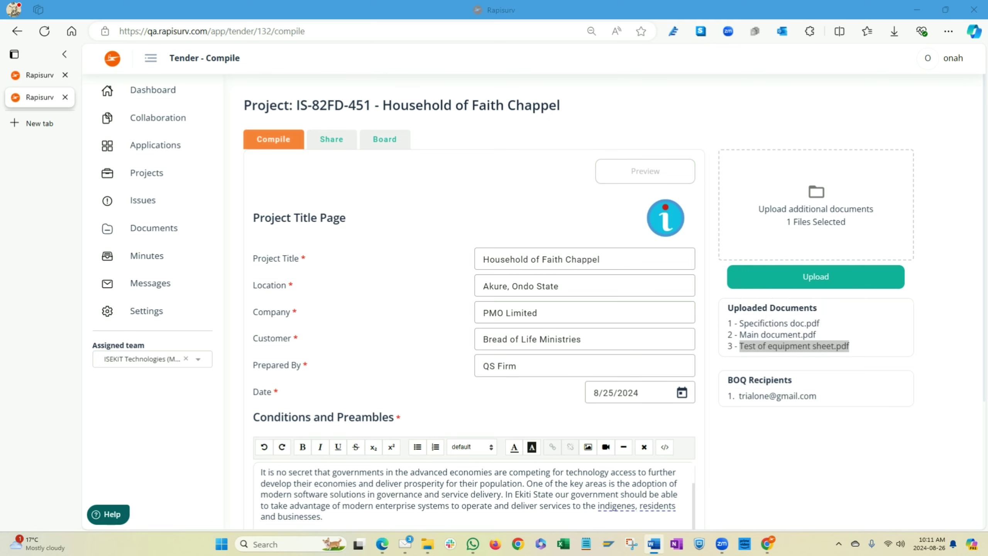
pyautogui.hotkey('alt', 'Tab')
pyautogui.scroll(-4, 522, 304)
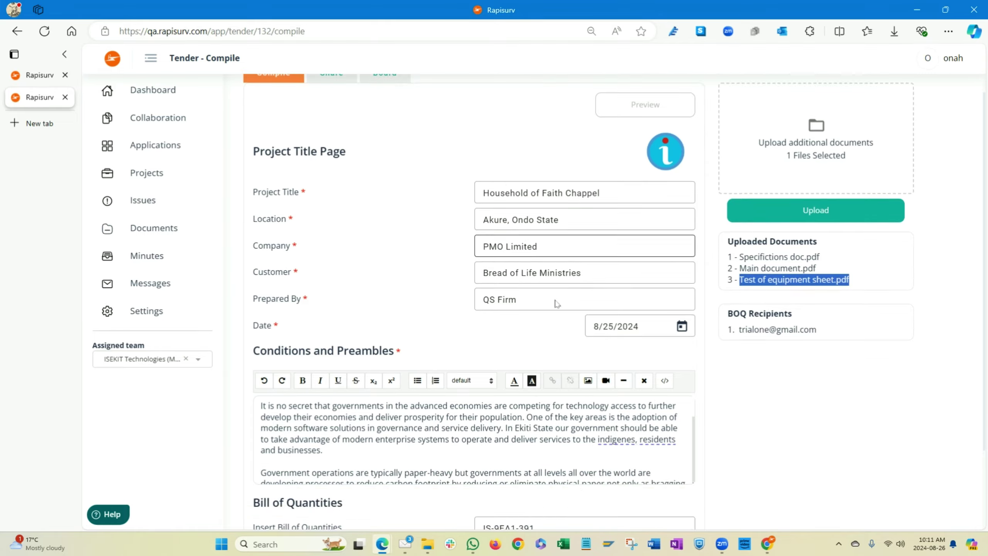
pyautogui.scroll(4, 466, 304)
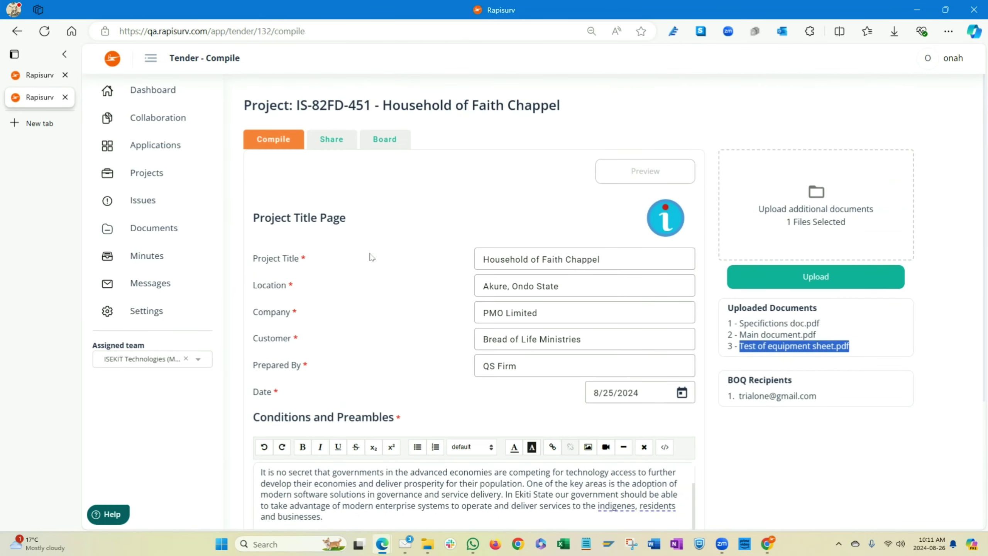
# Step: Select Specifictions doc.pdf, Main document.pdf and Test of equipment sheet.pdf among the tender documents and start sharing the selection
pyautogui.click(331, 139)
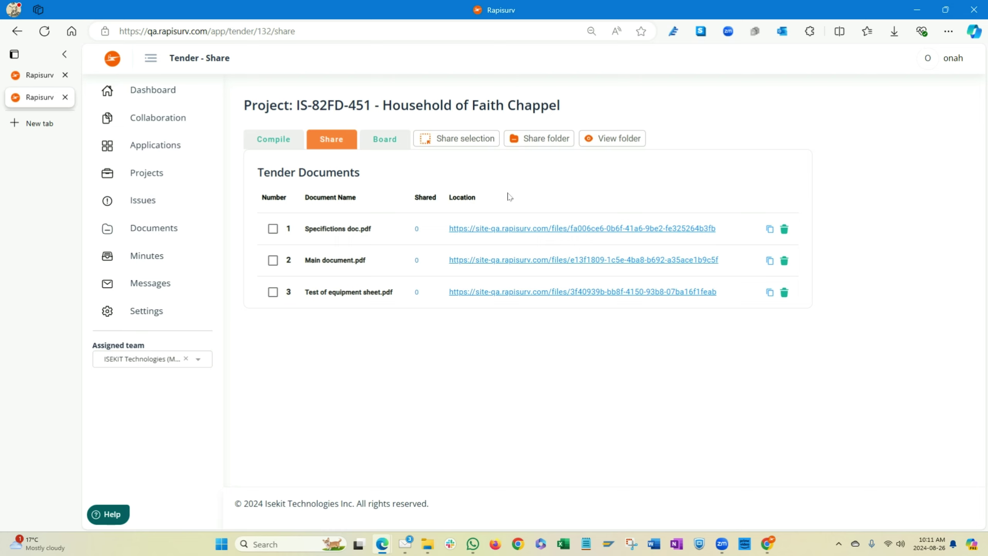
pyautogui.click(273, 228)
pyautogui.click(273, 260)
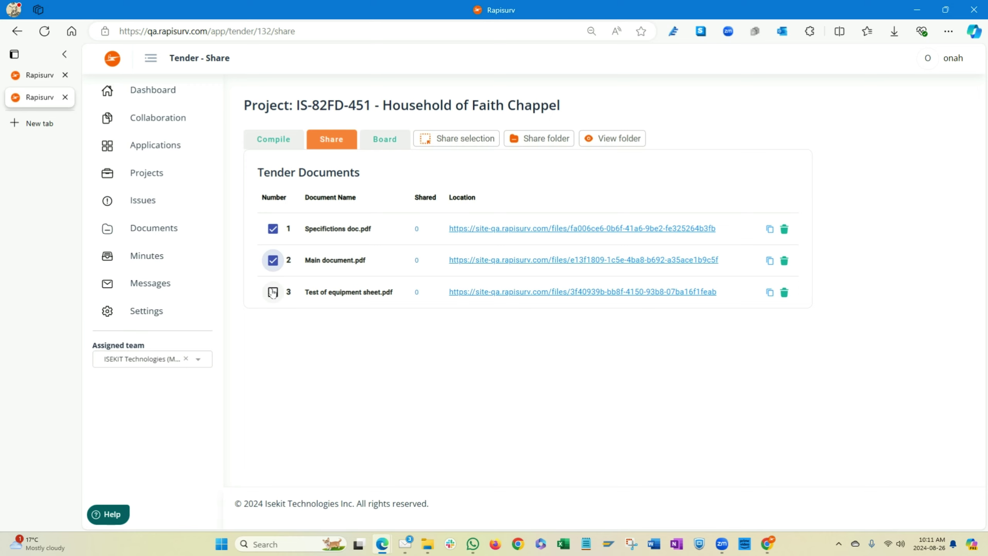
pyautogui.click(273, 291)
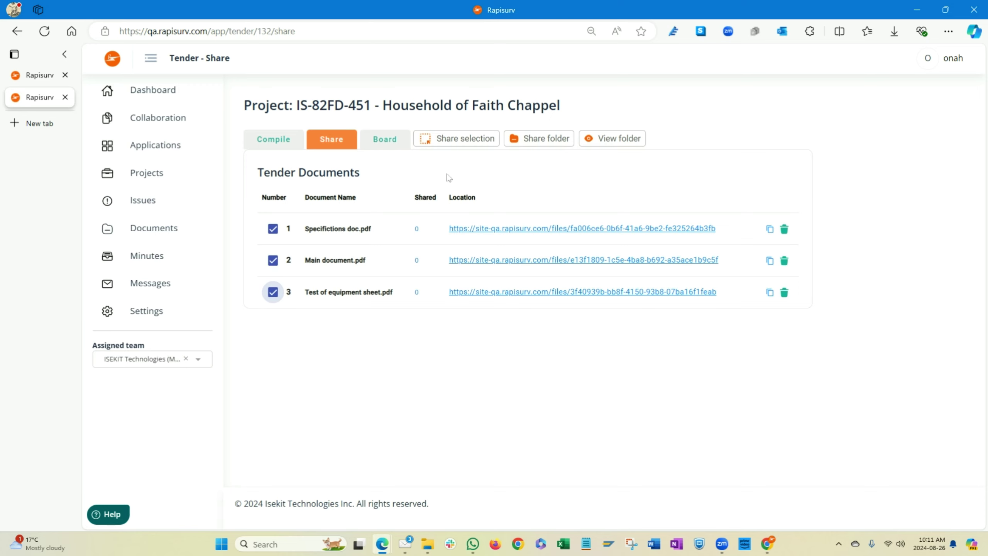
pyautogui.click(452, 143)
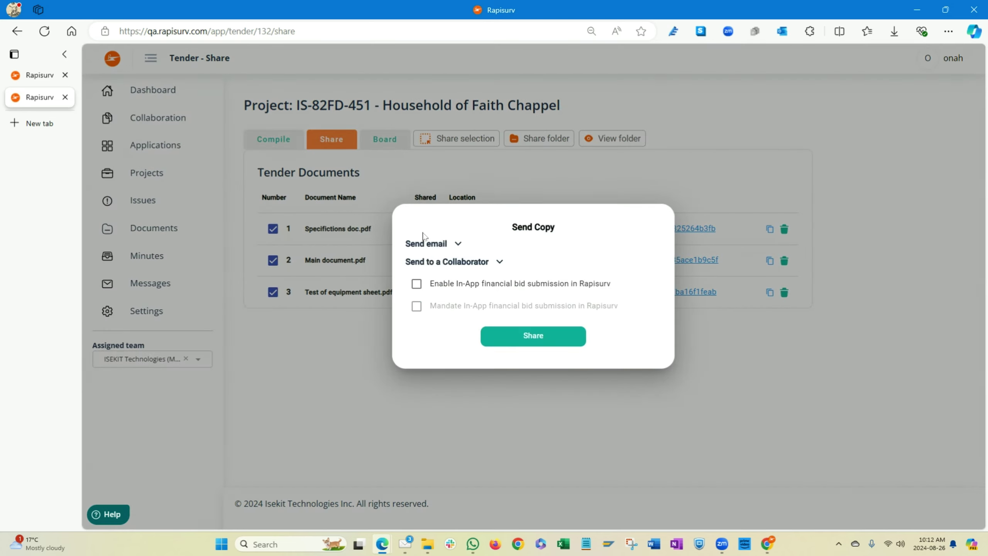
# Step: Choose to send the selected documents by e-mail and fill in the recipient's e-mail address from the saved entries
pyautogui.click(462, 242)
pyautogui.click(462, 253)
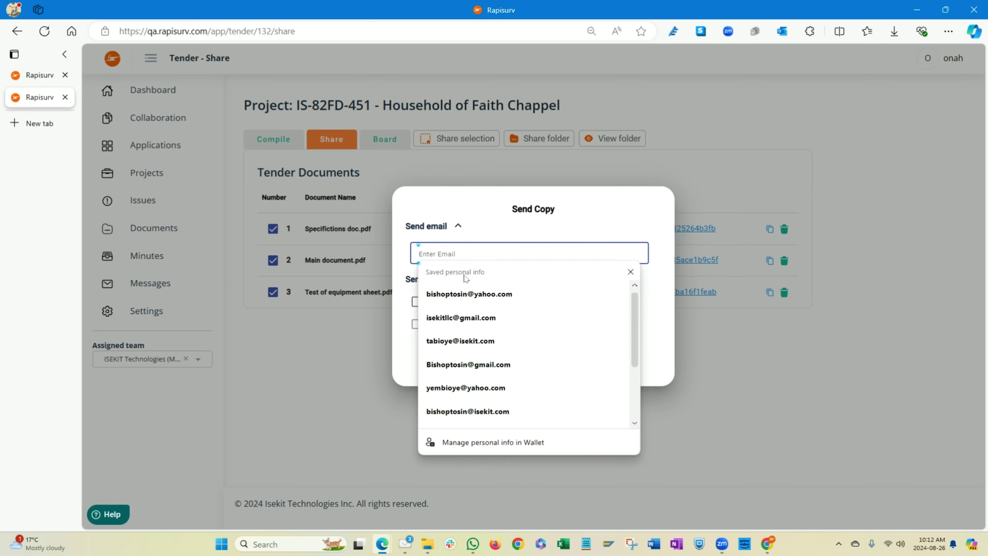
pyautogui.click(469, 294)
pyautogui.tripleClick(510, 254)
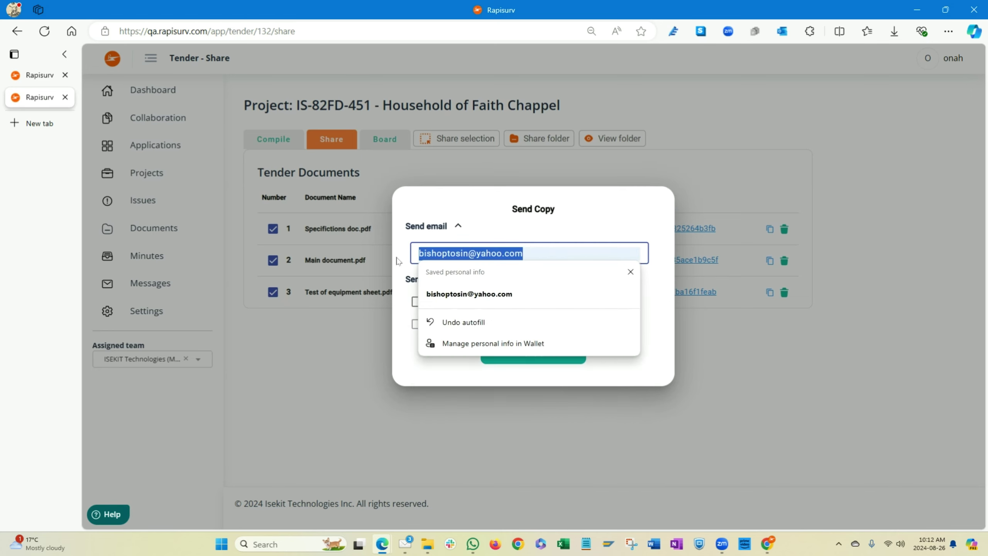
pyautogui.press('BackSpace')
pyautogui.write('i')
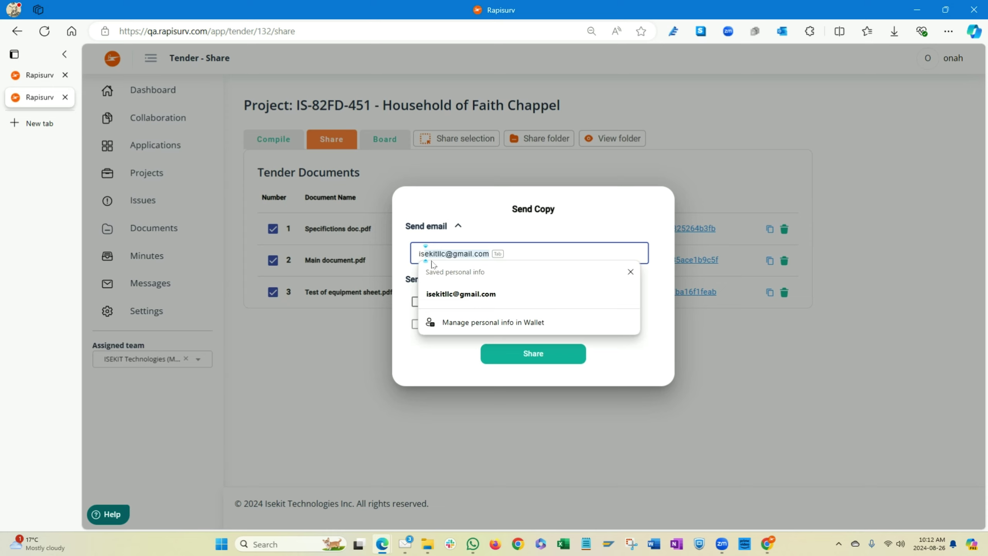
pyautogui.click(448, 293)
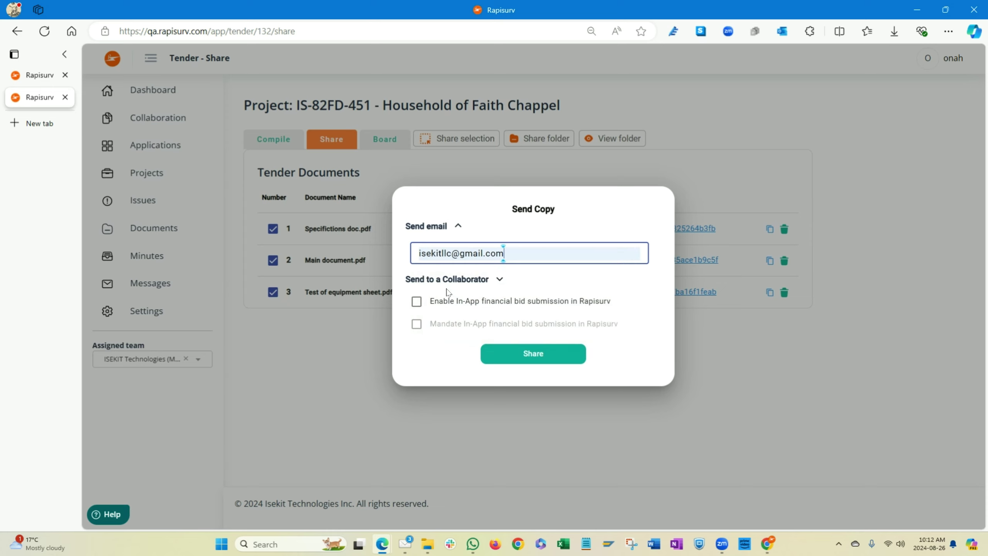